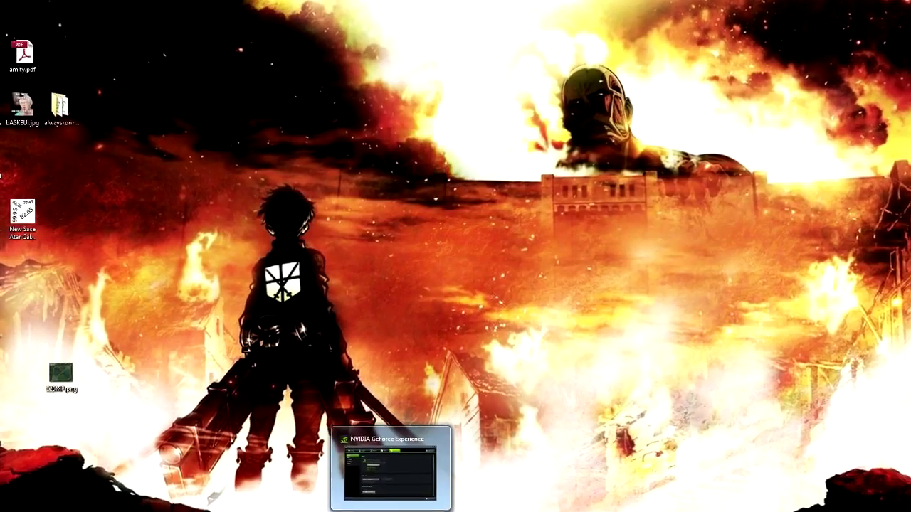
Restore the GeForce Experience window on the General preferences page, showing version 2.1.4.0.
click(390, 467)
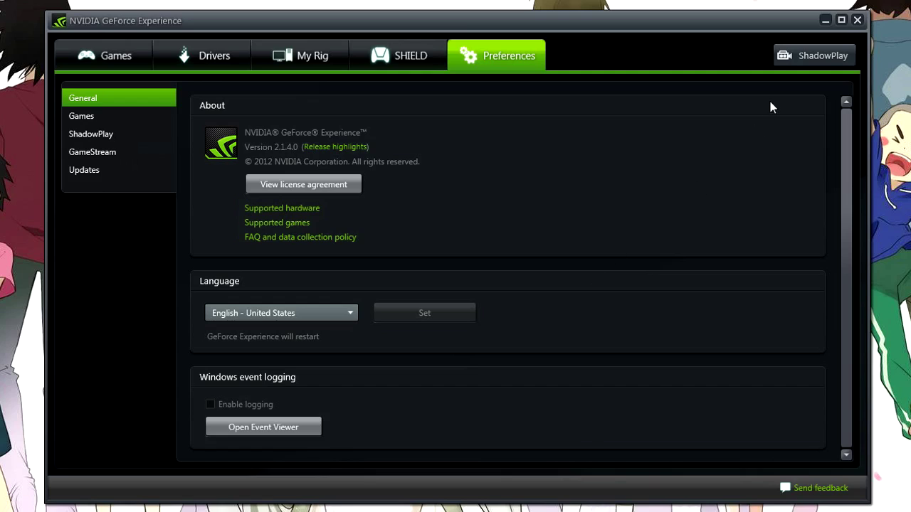
Switch ShadowPlay on and confirm Shadow & Manual mode with a 20-minute (7.5GB) shadow time.
click(802, 66)
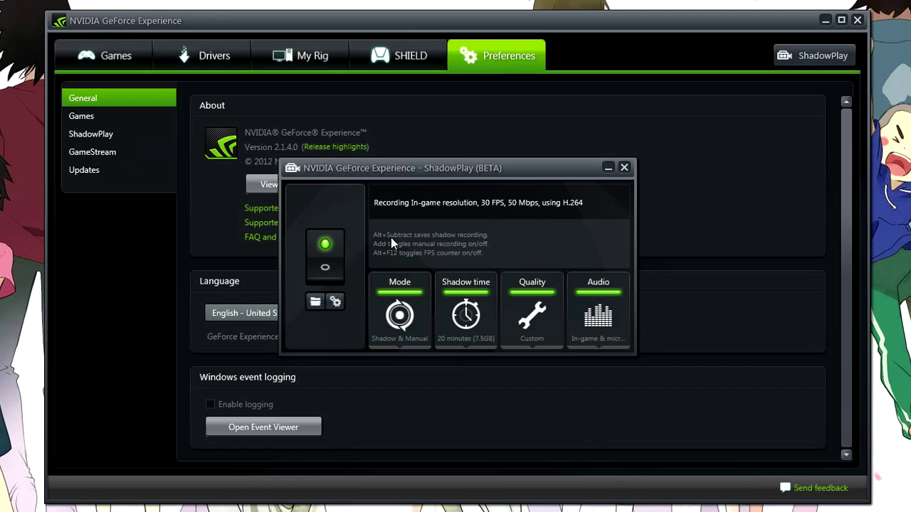
click(335, 270)
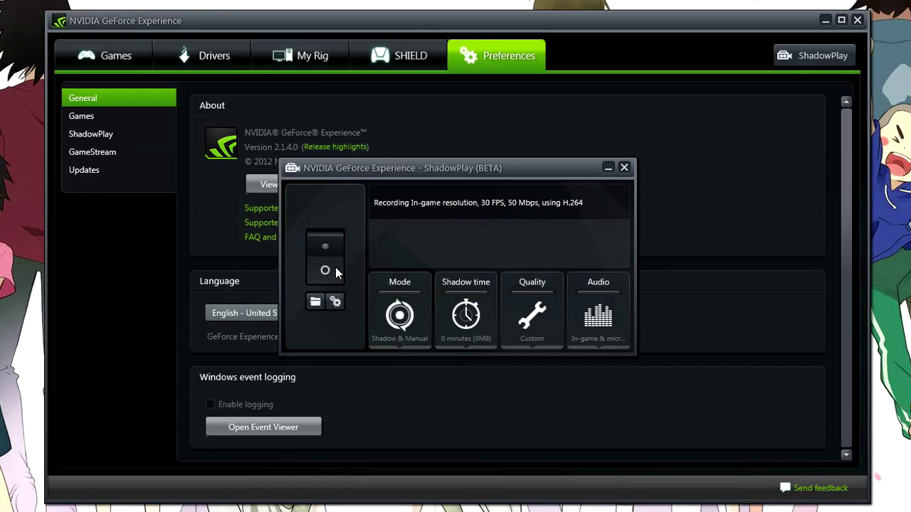
click(325, 250)
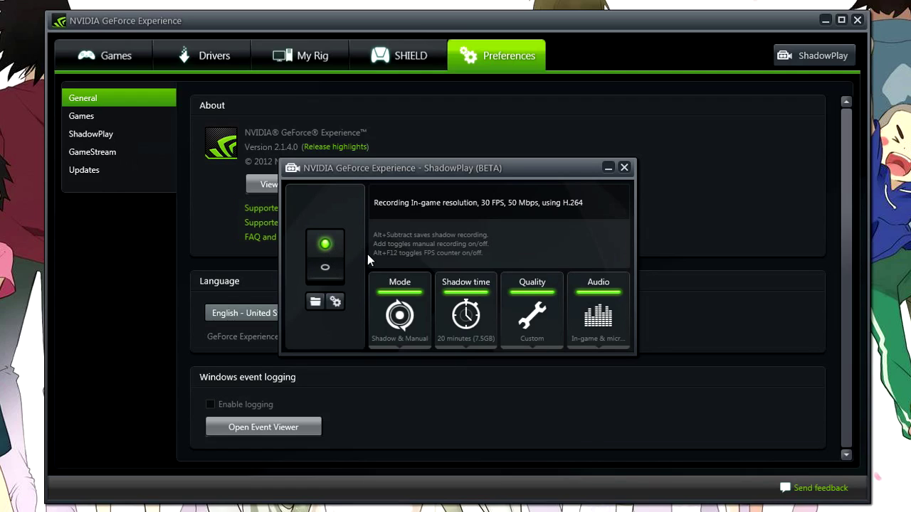
click(402, 298)
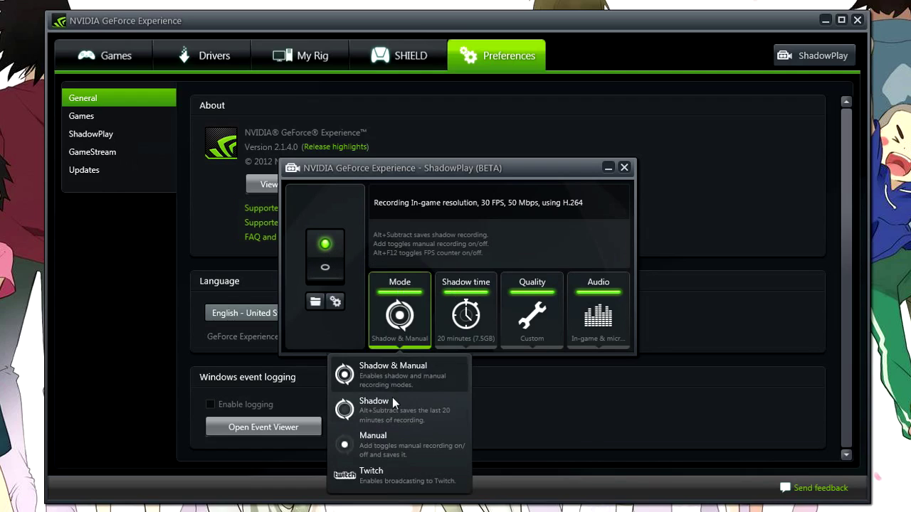
click(463, 311)
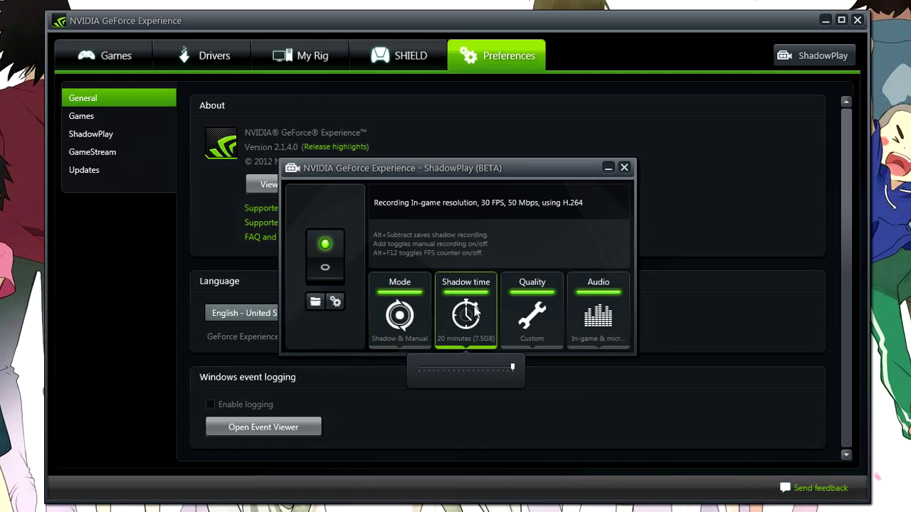
click(524, 304)
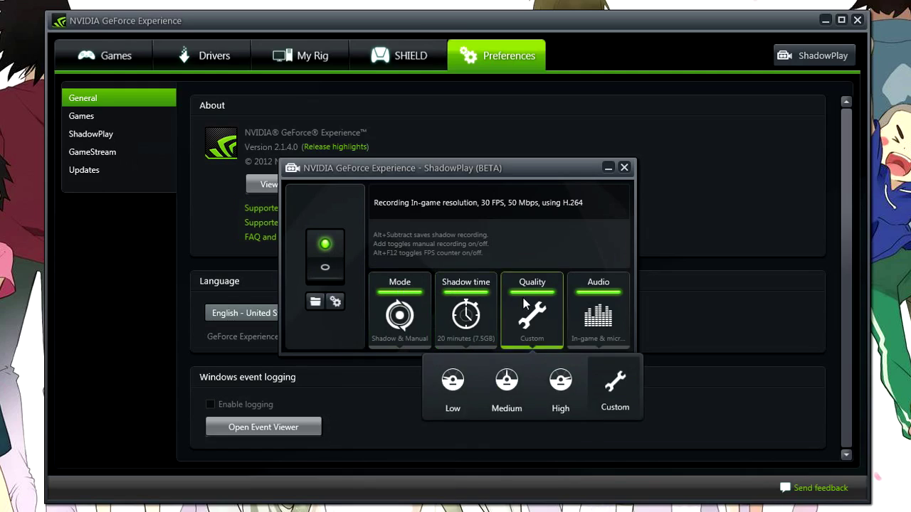
Set Custom quality at in-game resolution and 30 FPS (50 Mbps, H.264).
click(609, 385)
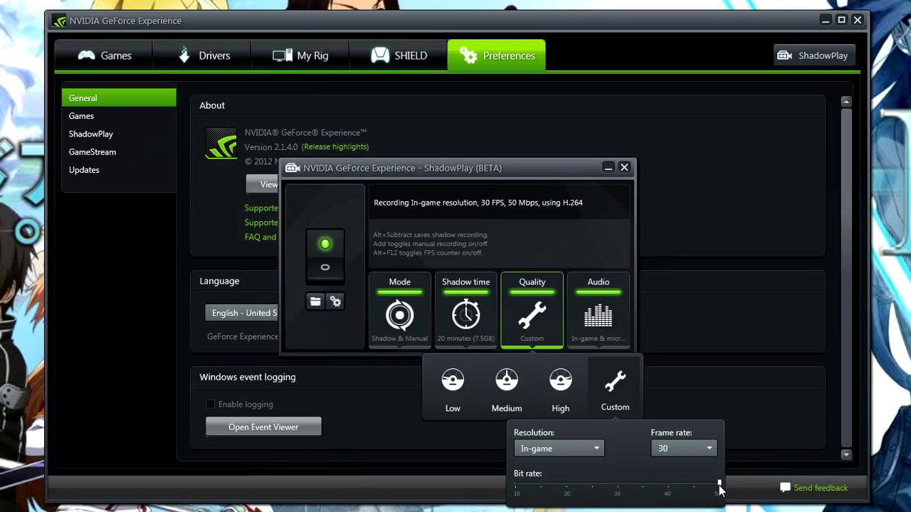
click(686, 448)
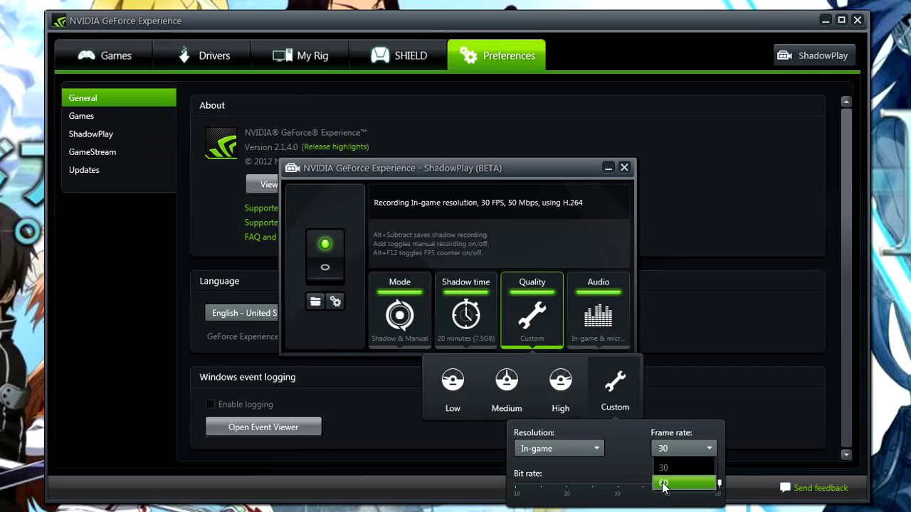
click(664, 468)
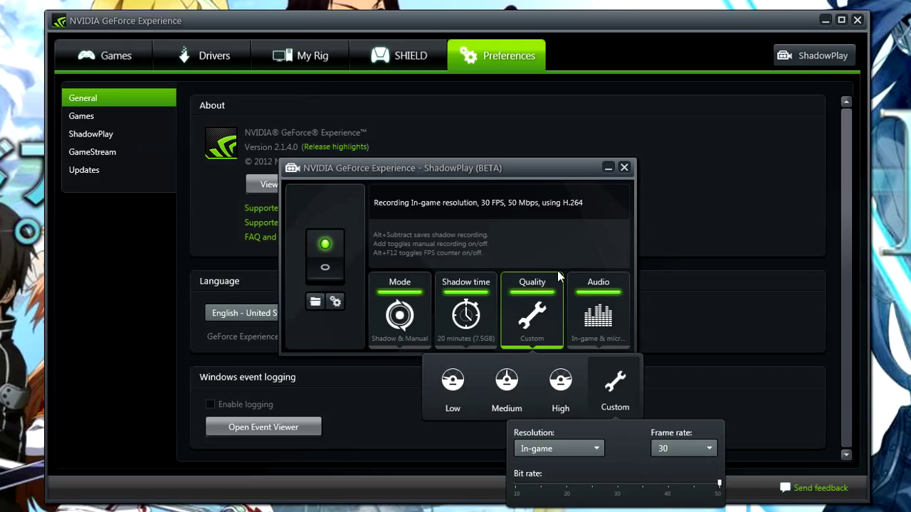
click(555, 241)
click(585, 308)
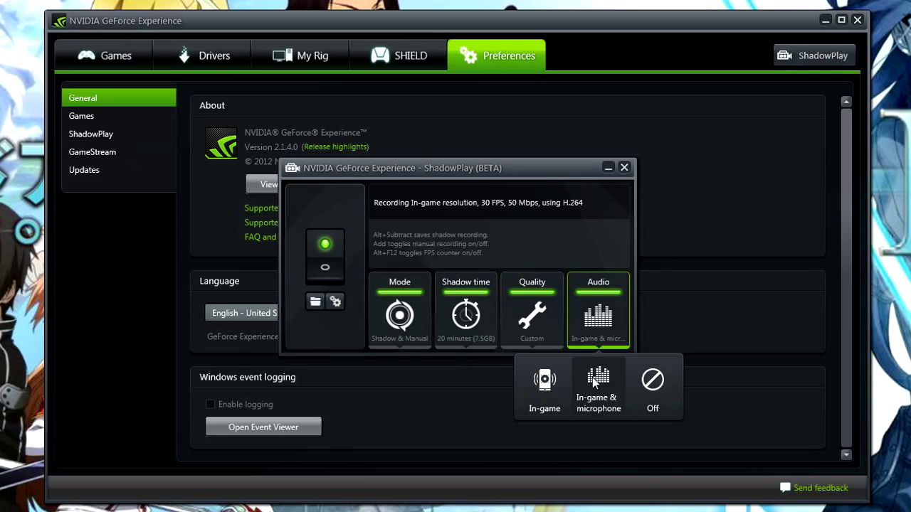
Keep In-game & microphone audio selected and close the Audio choices.
click(527, 244)
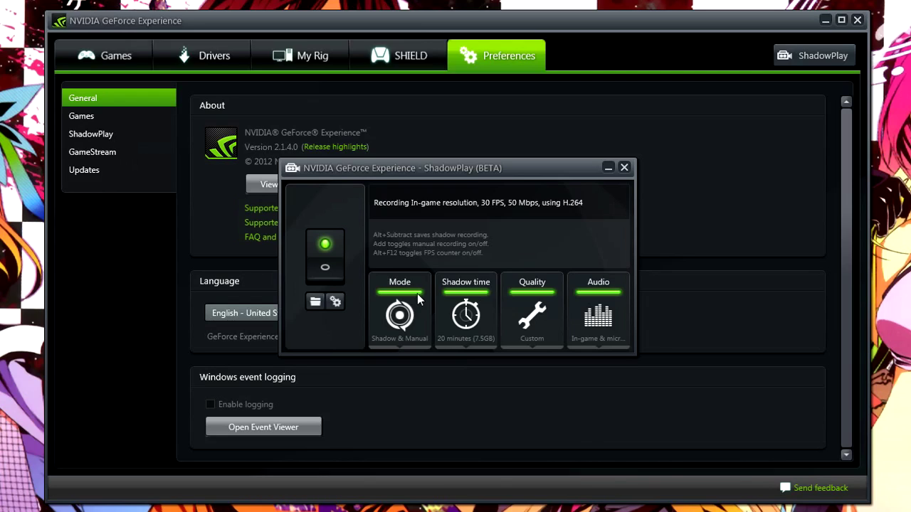
click(409, 304)
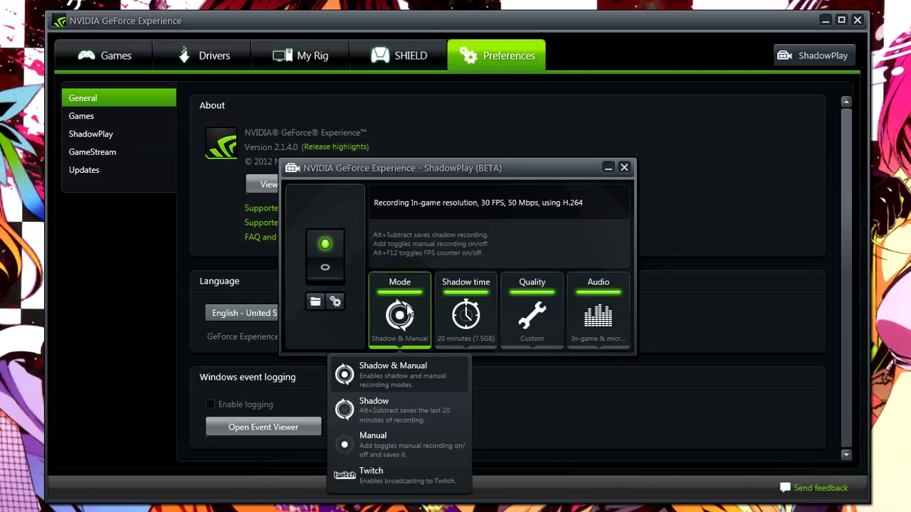
click(465, 212)
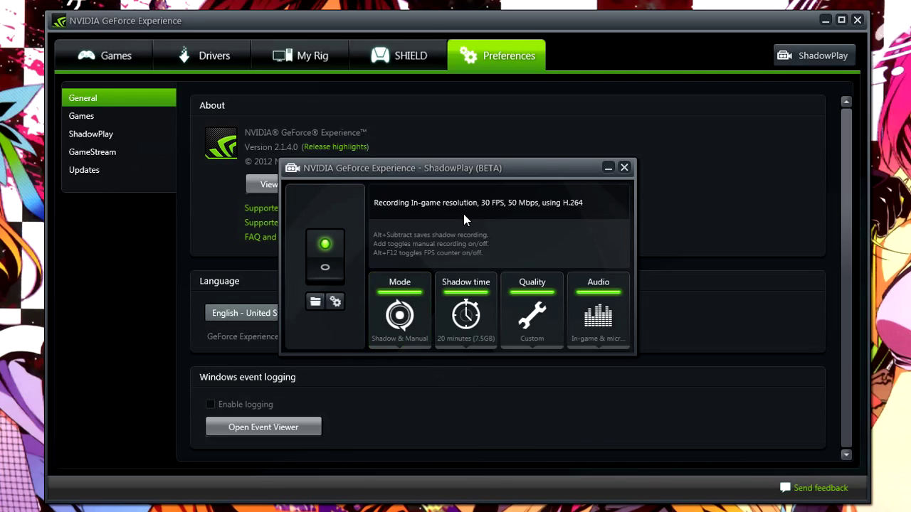
click(466, 313)
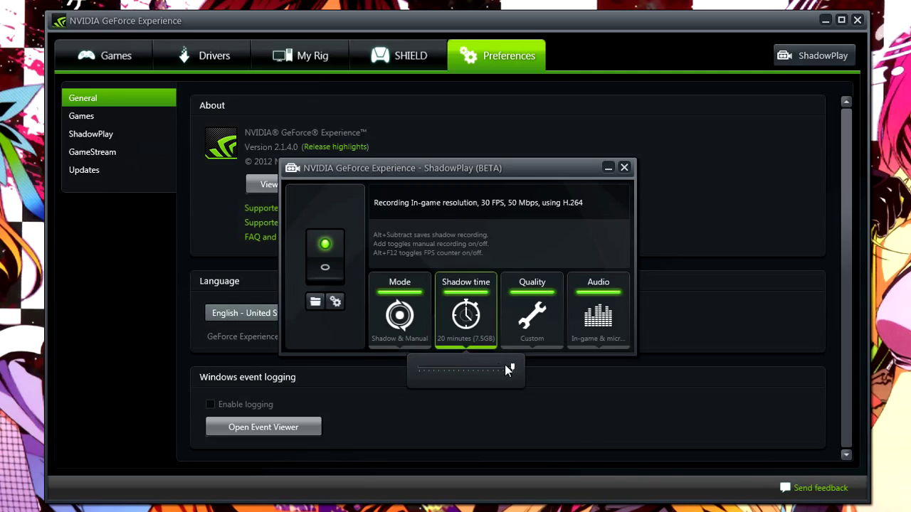
drag(513, 366, 547, 384)
click(503, 249)
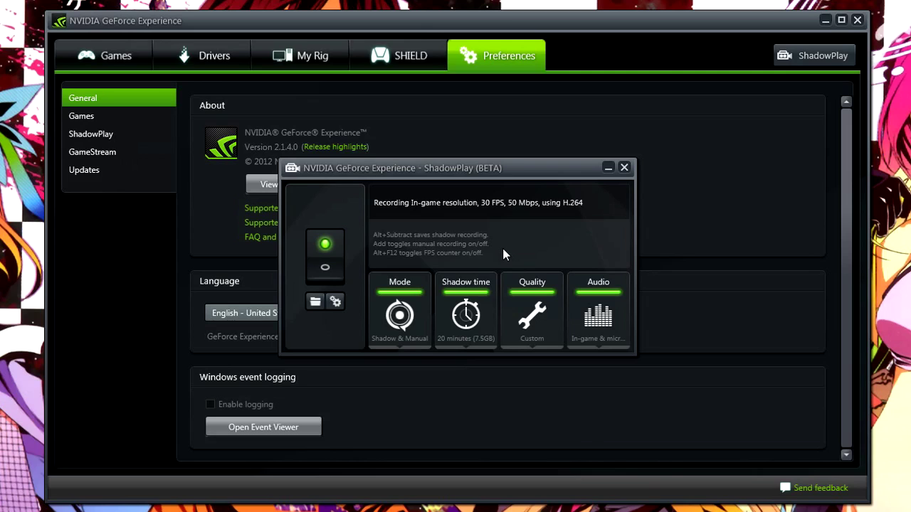
click(400, 313)
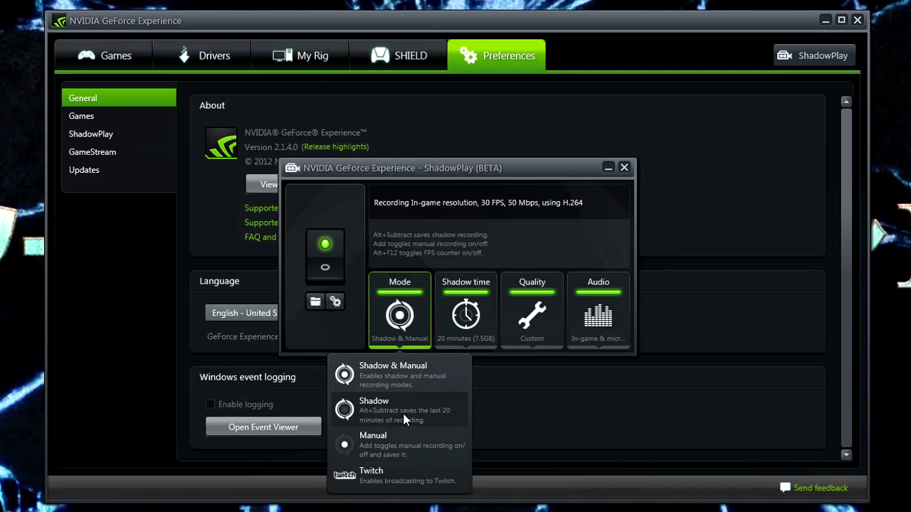
click(444, 234)
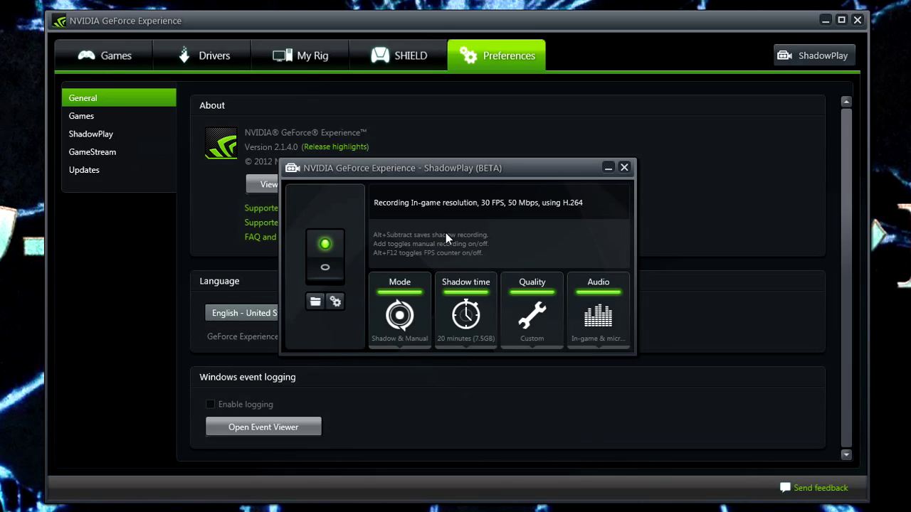
click(382, 301)
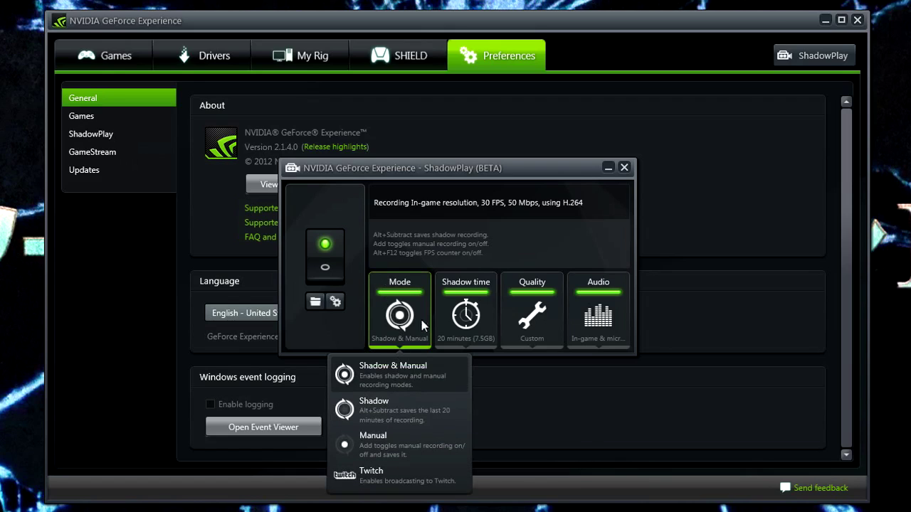
click(458, 225)
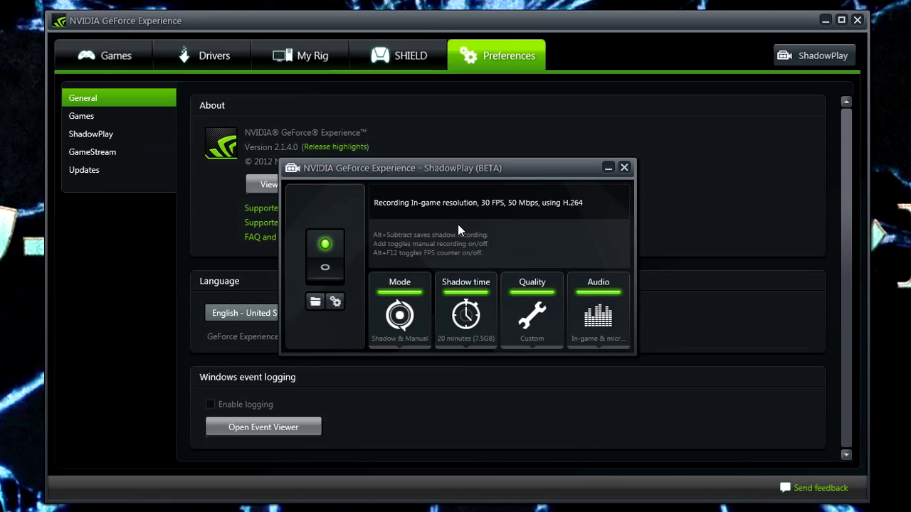
In ShadowPlay preferences, try each camera overlay position, ending at top-right.
click(335, 301)
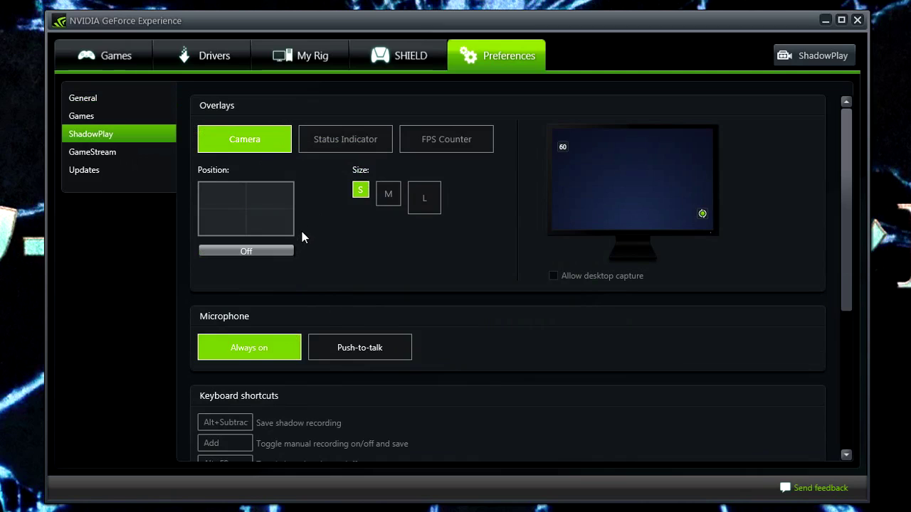
scroll(325, 246, down, 3)
scroll(341, 253, down, 2)
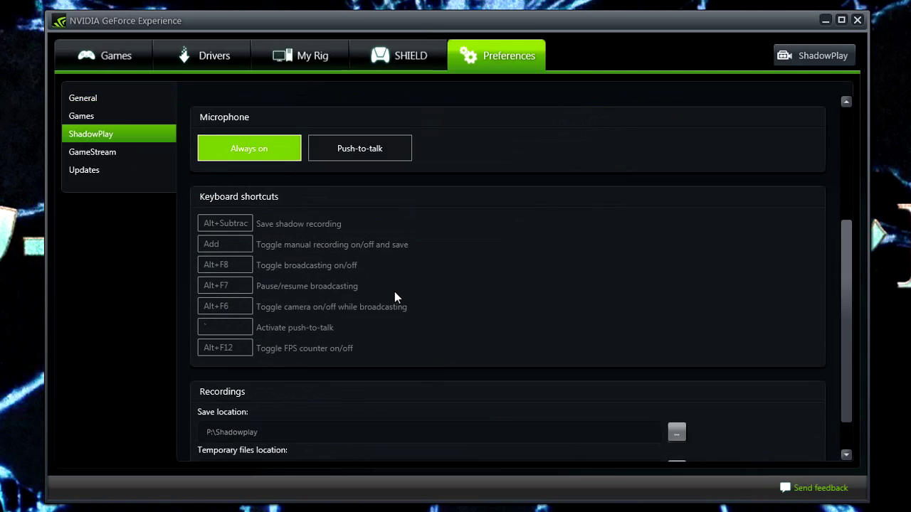
scroll(403, 290, up, 5)
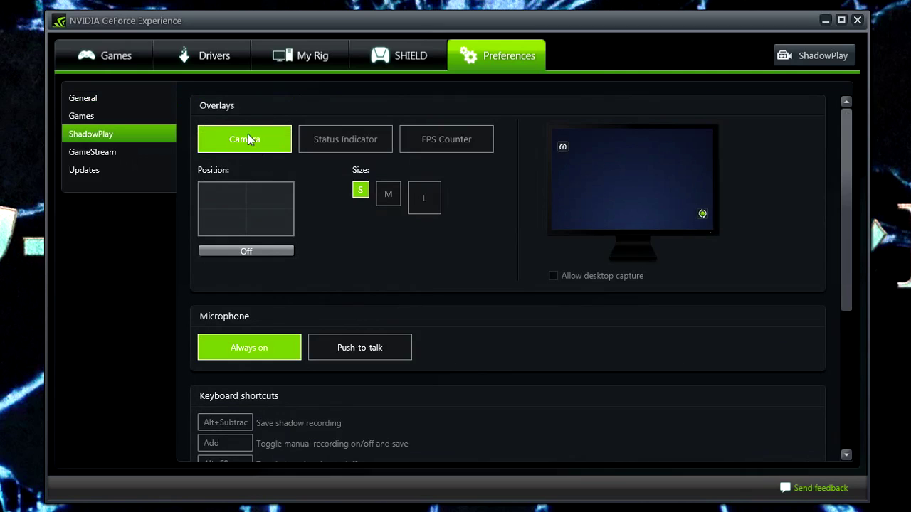
click(216, 197)
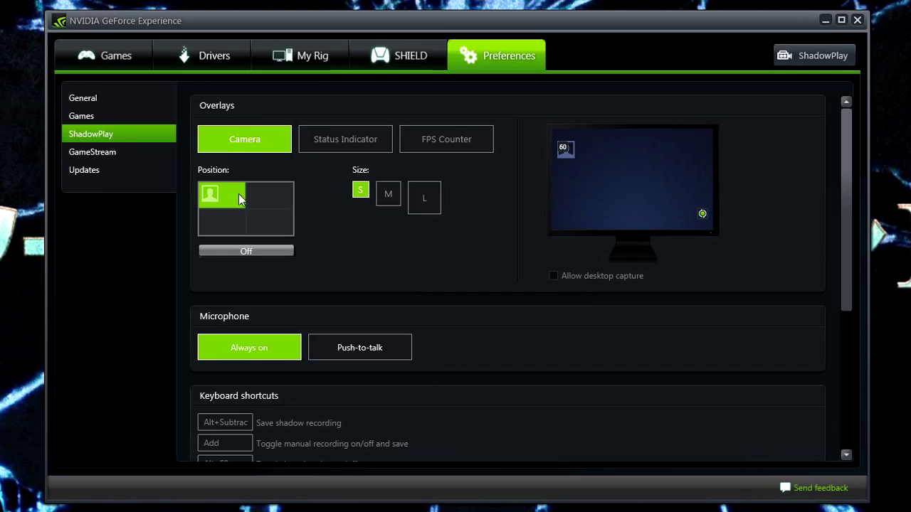
click(275, 199)
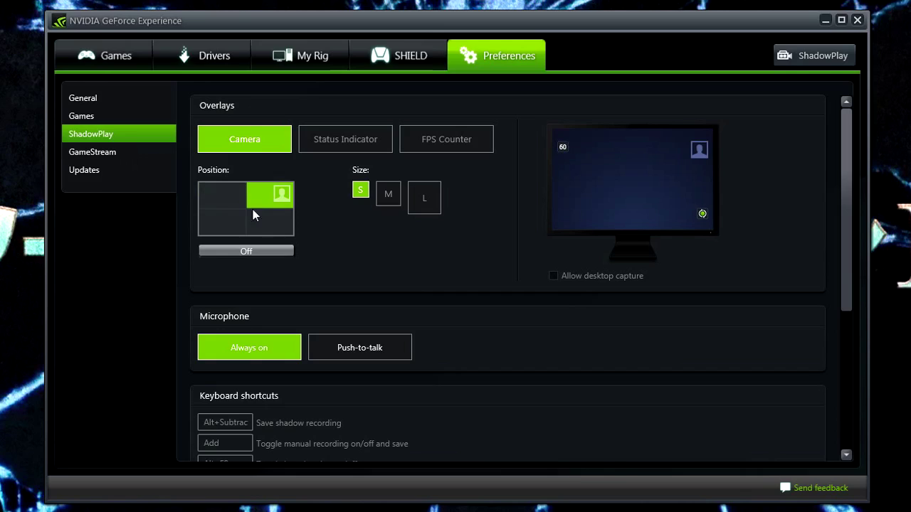
click(229, 215)
click(266, 220)
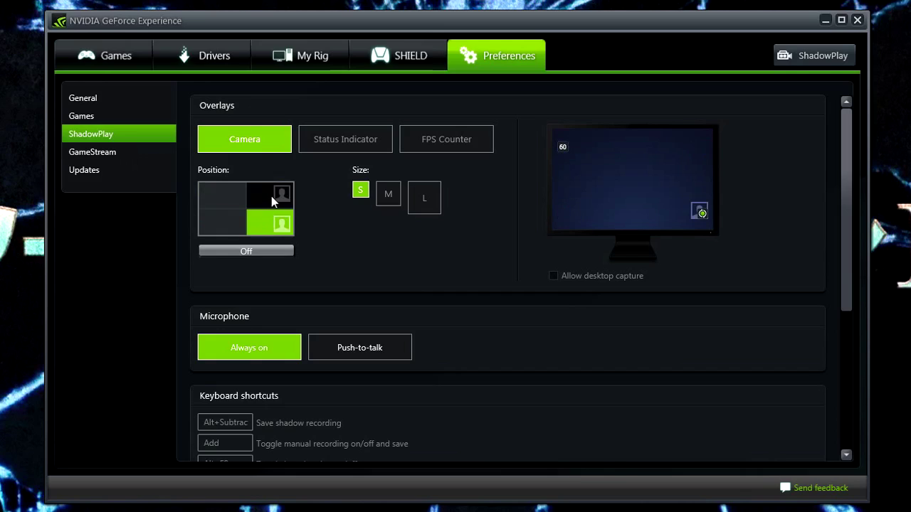
click(271, 196)
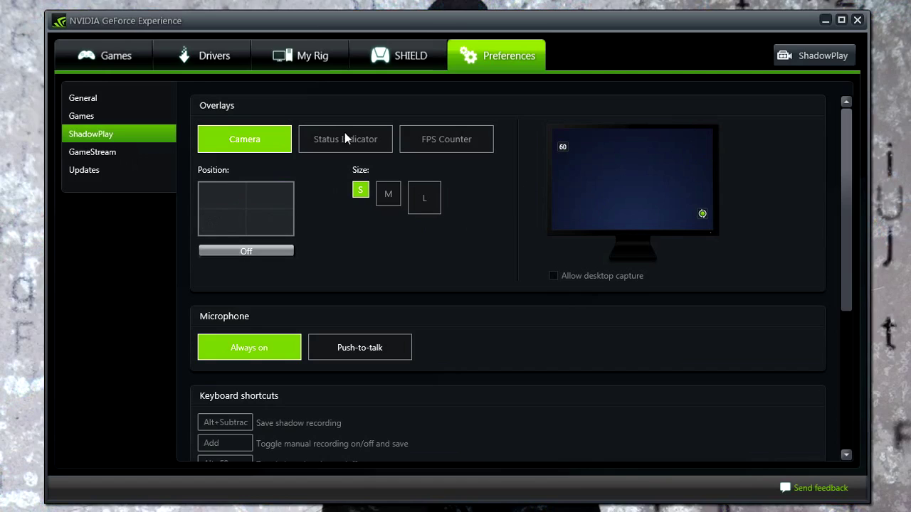
Set the camera overlay size to L and turn the camera overlay off.
click(385, 195)
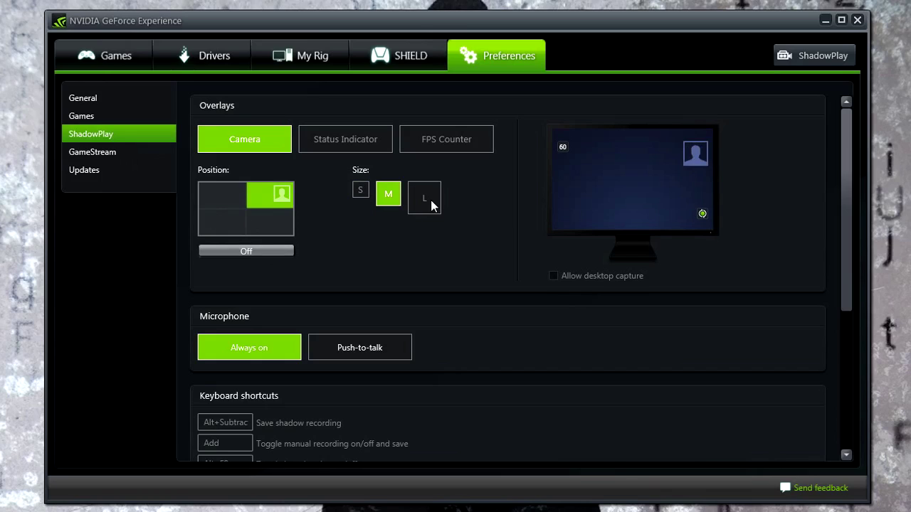
click(430, 200)
click(258, 252)
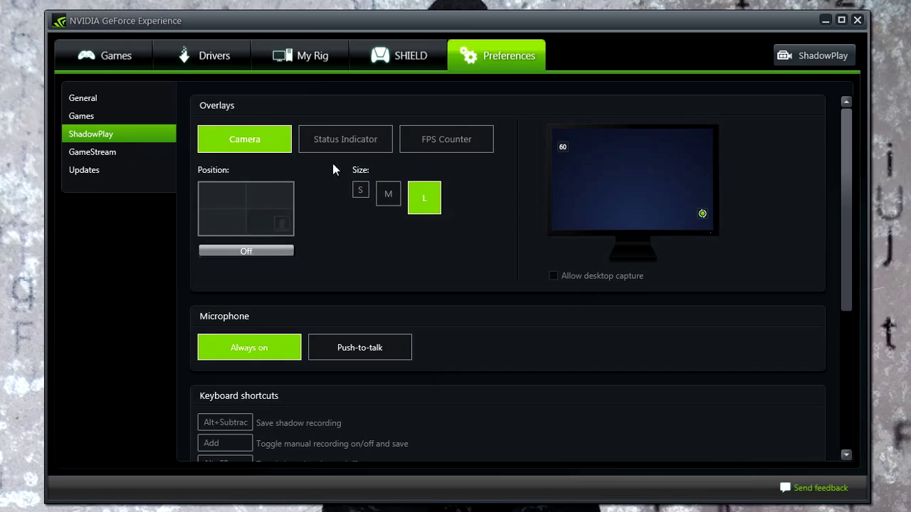
click(347, 139)
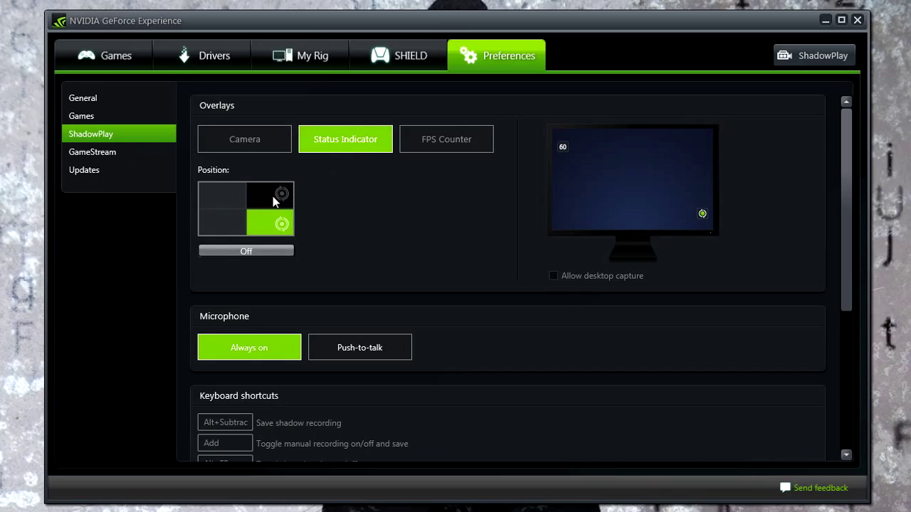
Show the FPS Counter overlay settings, with the counter placed at top-left.
click(434, 148)
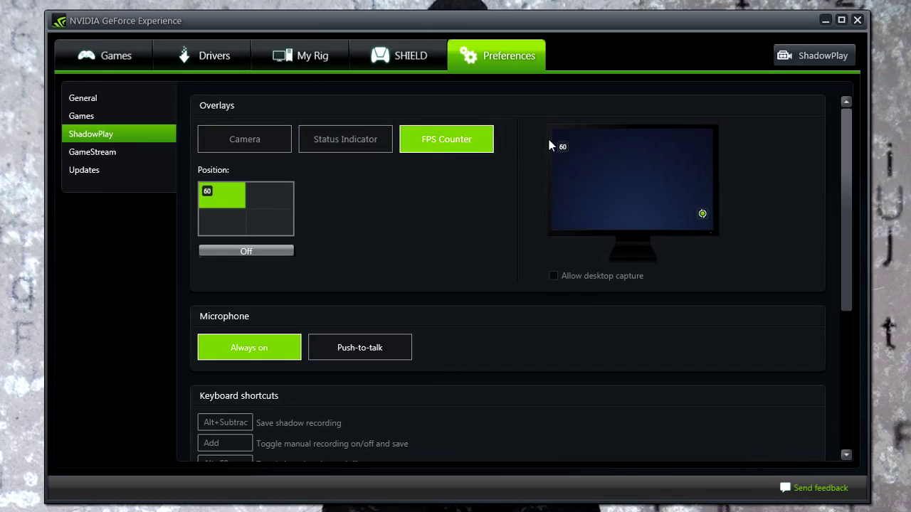
click(336, 145)
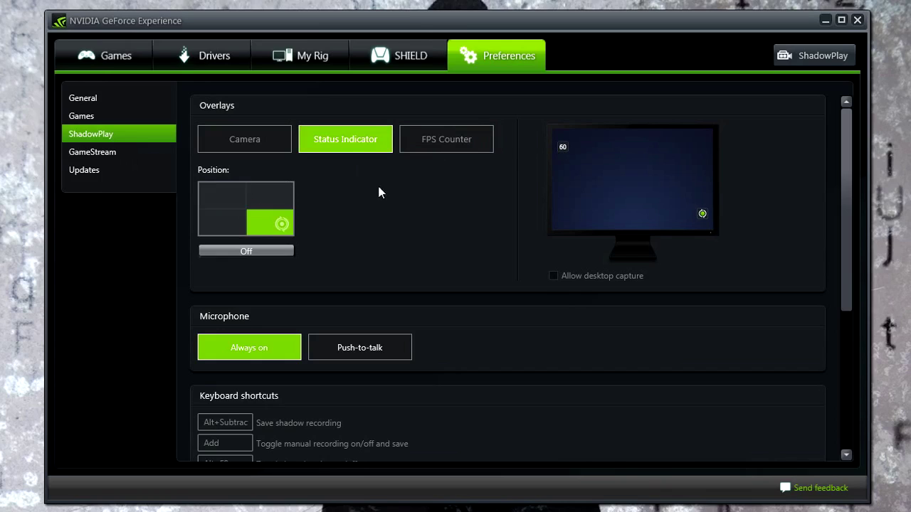
click(453, 151)
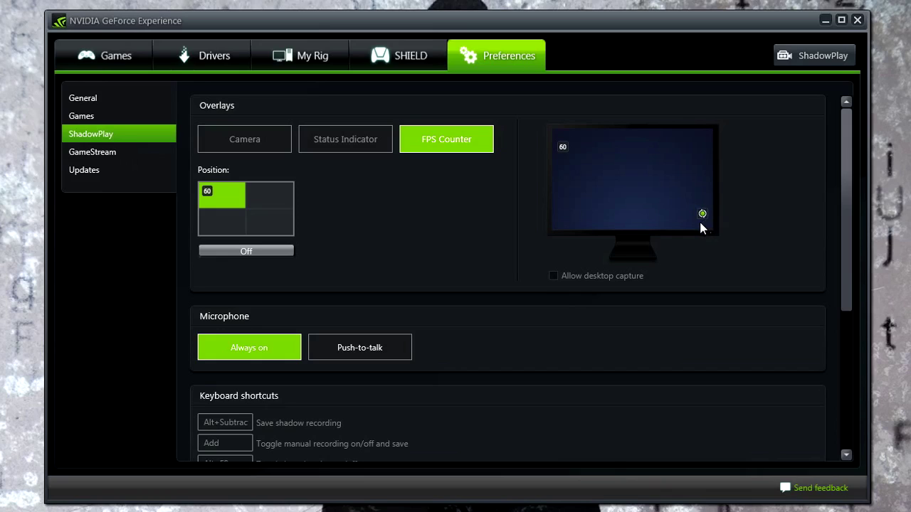
click(569, 276)
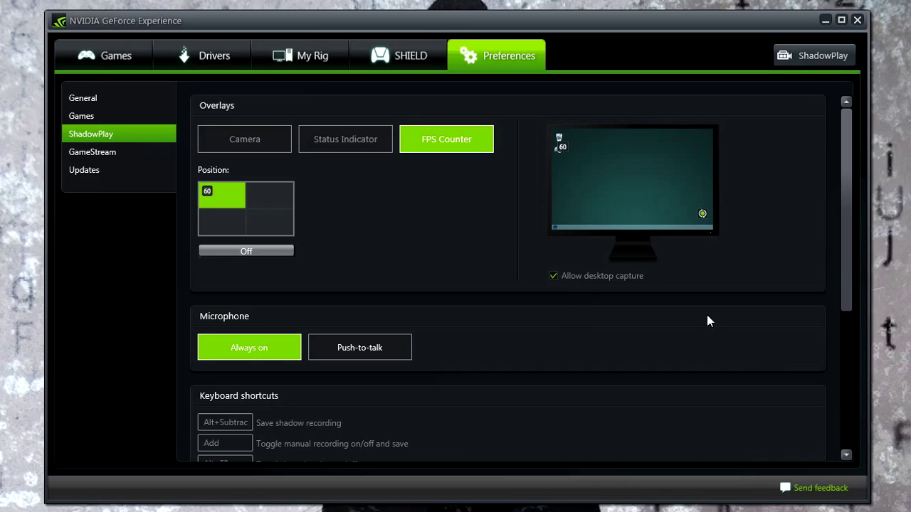
click(577, 275)
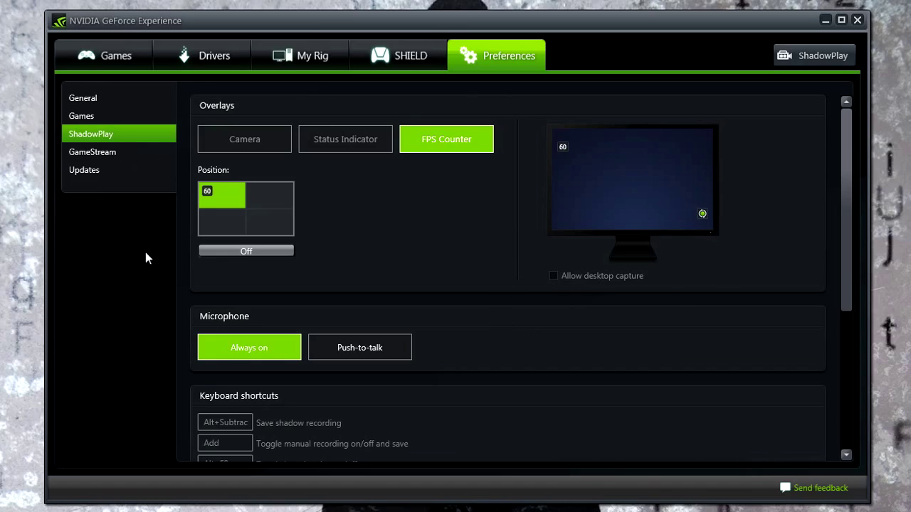
scroll(468, 295, down, 3)
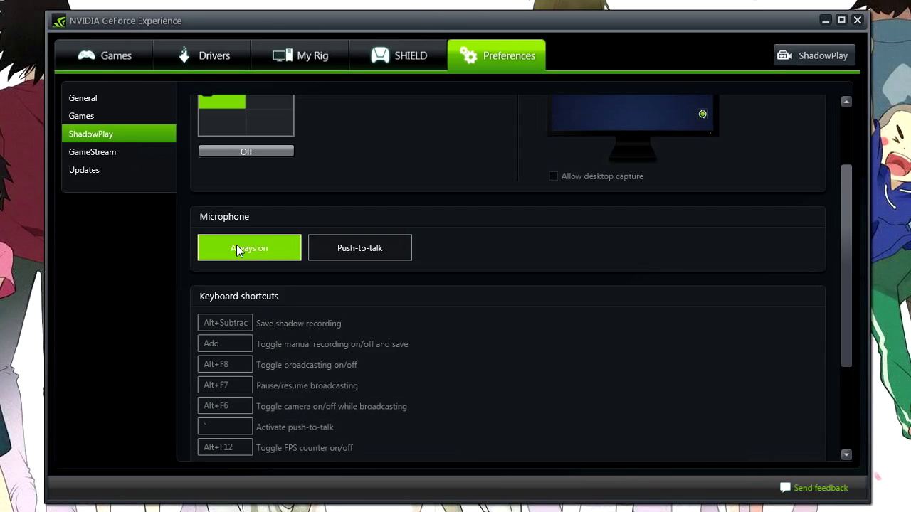
Keep the microphone Always on, then list ShadowPlay's recording modes.
click(359, 247)
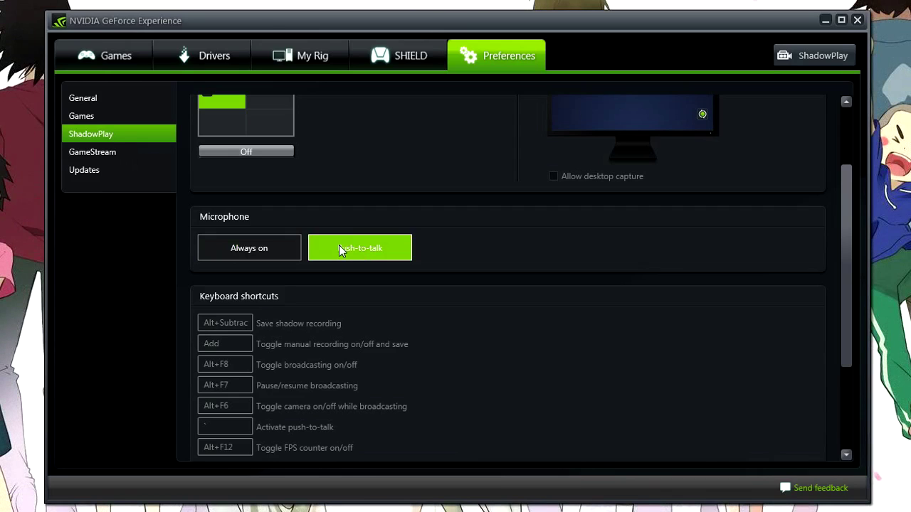
click(289, 251)
scroll(269, 273, down, 3)
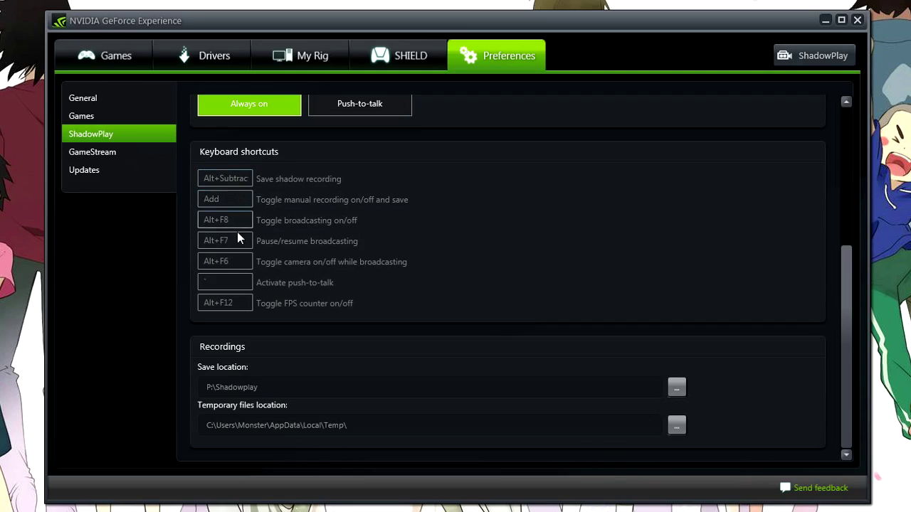
scroll(246, 299, up, 3)
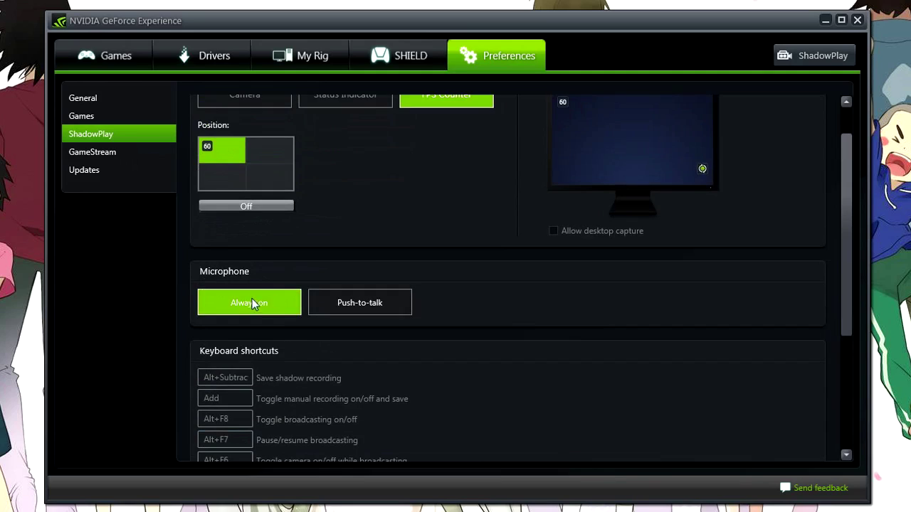
click(777, 63)
click(384, 320)
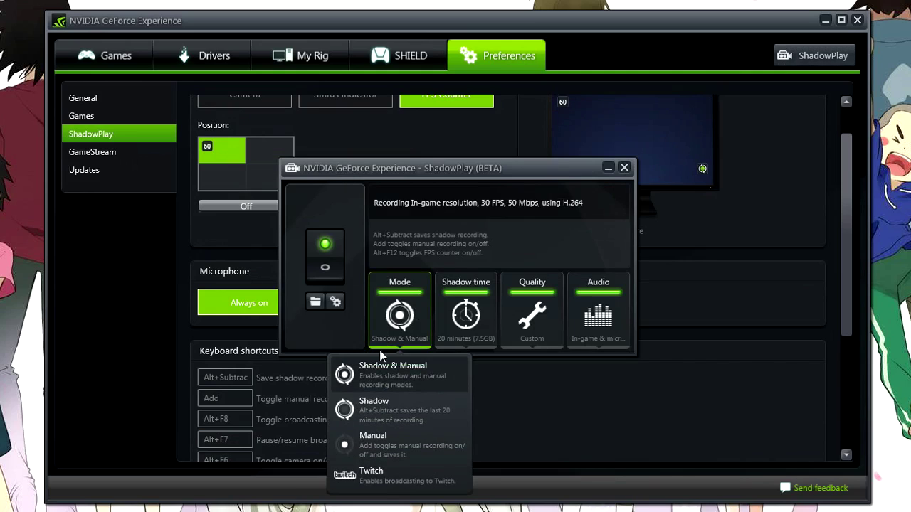
Set ShadowPlay to Twitch mode at Medium quality (480p, 30 FPS, 2 Mbps).
click(396, 474)
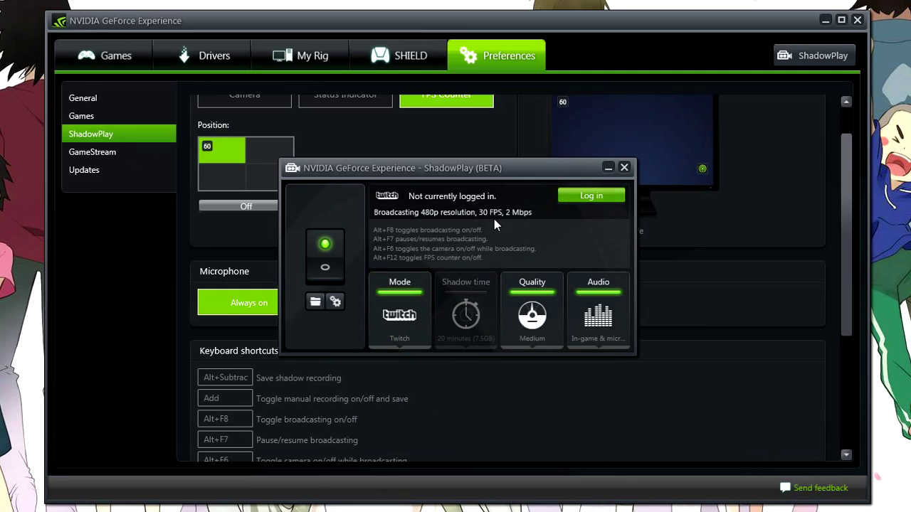
click(527, 318)
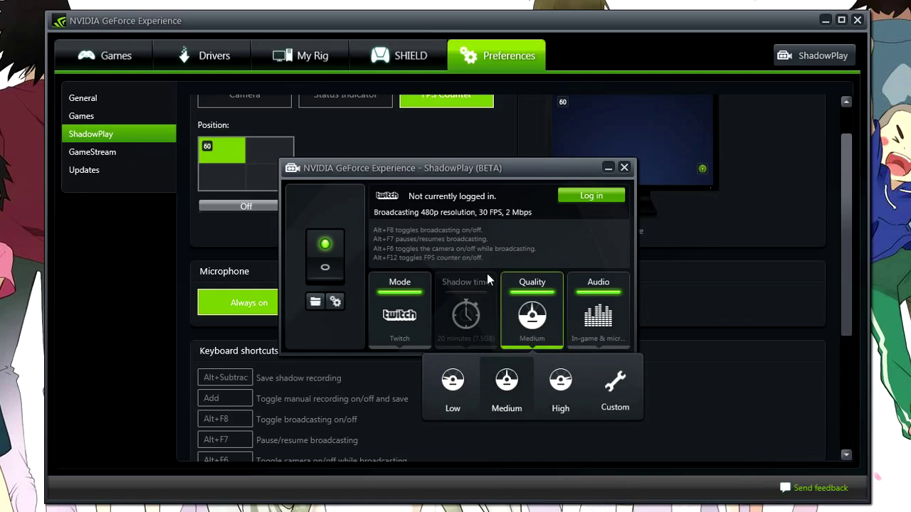
click(479, 247)
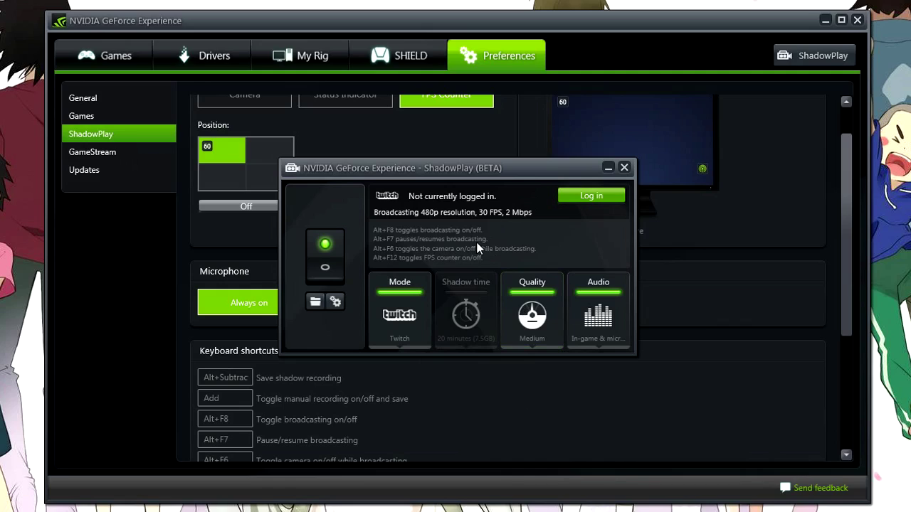
click(335, 303)
Open the Computer window showing drives C:, Performance (P:) and Storage (S:).
scroll(356, 306, down, 3)
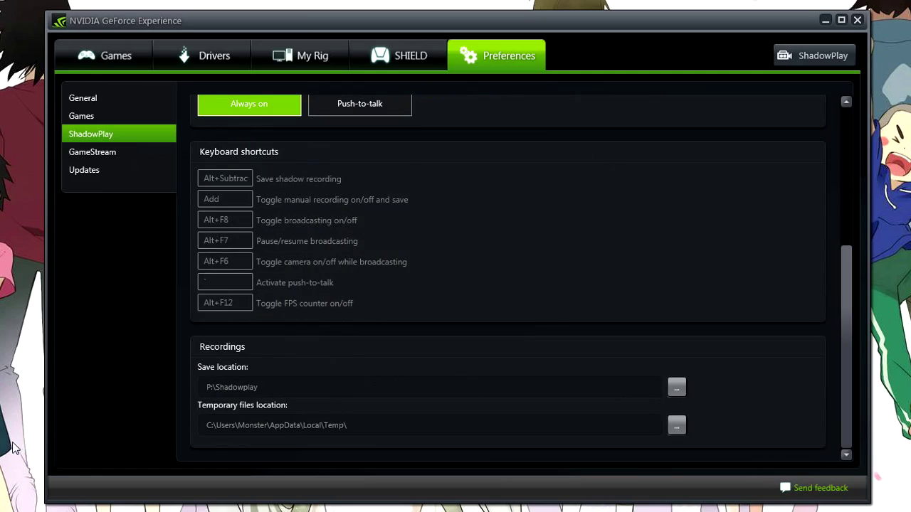
key(super)
click(43, 86)
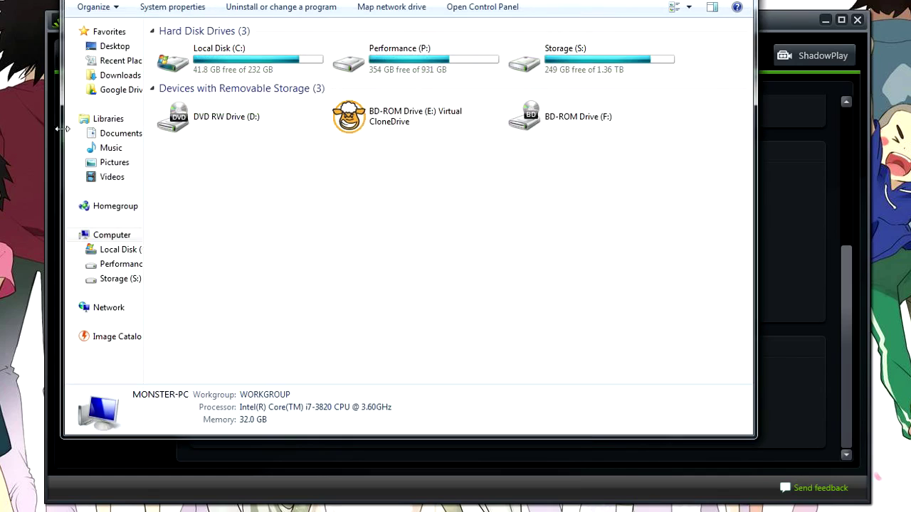
Open P:\Shadowplay and browse the Counter-strike Global Offensive recordings folder.
double_click(413, 64)
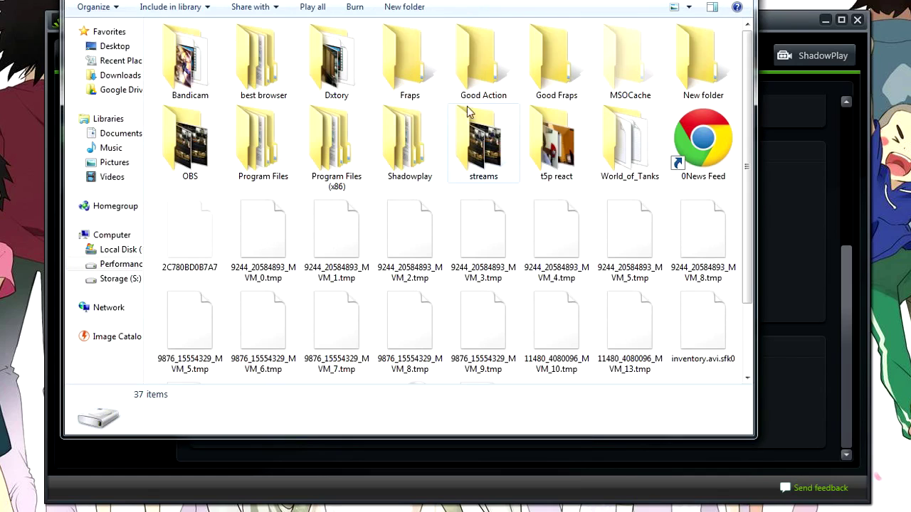
double_click(410, 142)
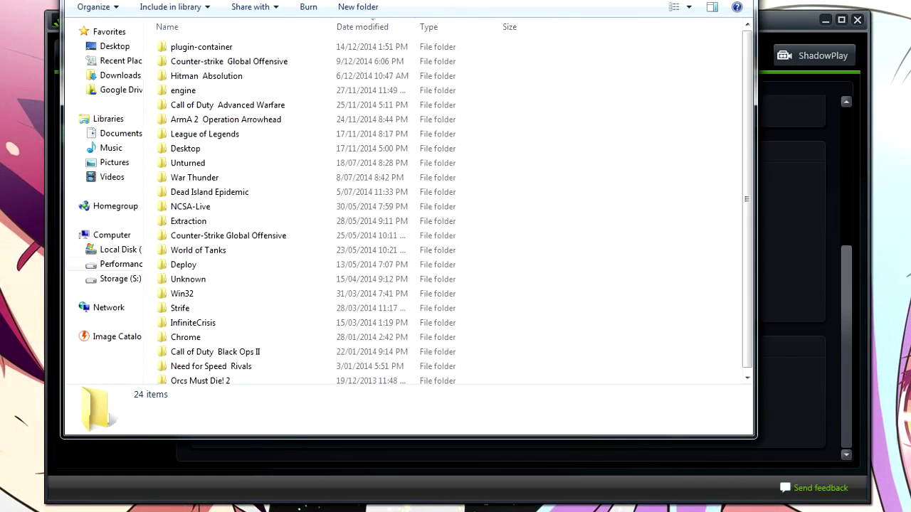
drag(336, 15, 461, 47)
click(431, 96)
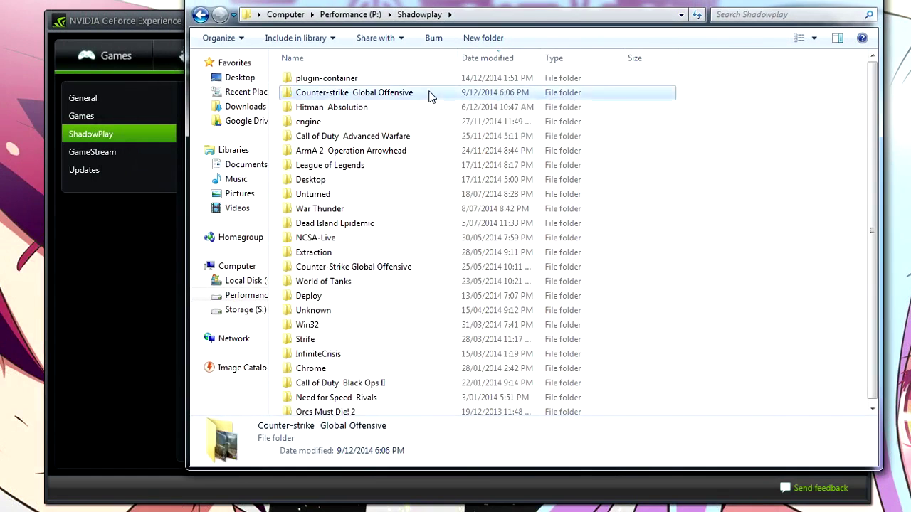
double_click(429, 96)
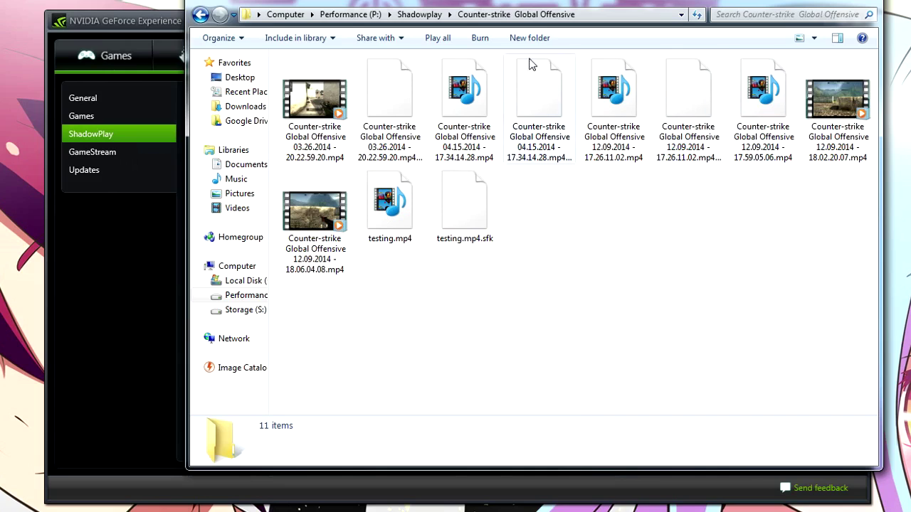
click(207, 18)
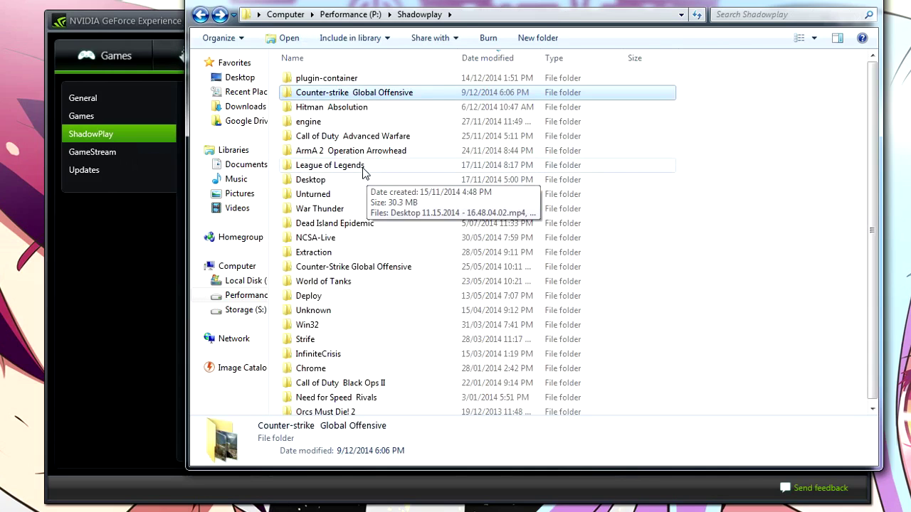
Check the League of Legends folder, then open the Dxtory folder on P:.
double_click(335, 165)
click(200, 15)
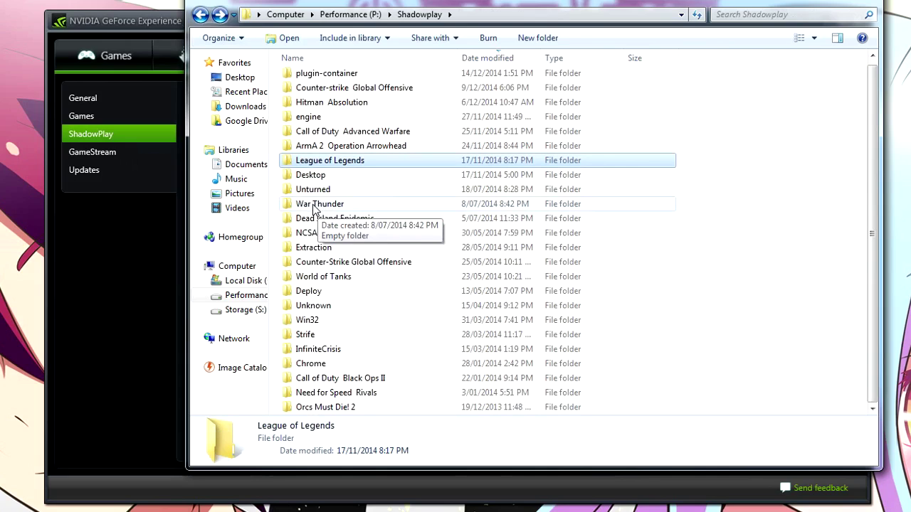
click(351, 14)
double_click(459, 86)
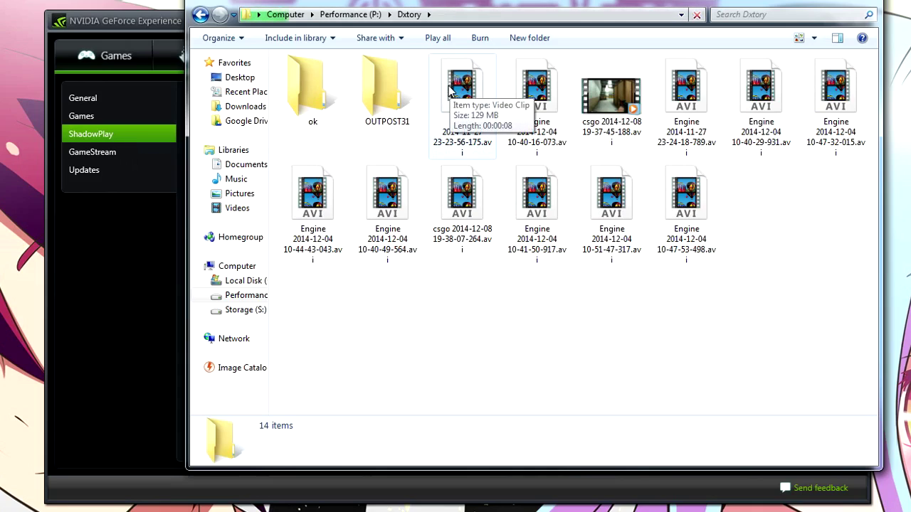
Inspect an Engine AVI recording's details and the OUTPOST31 and ok folders in Dxtory.
click(601, 207)
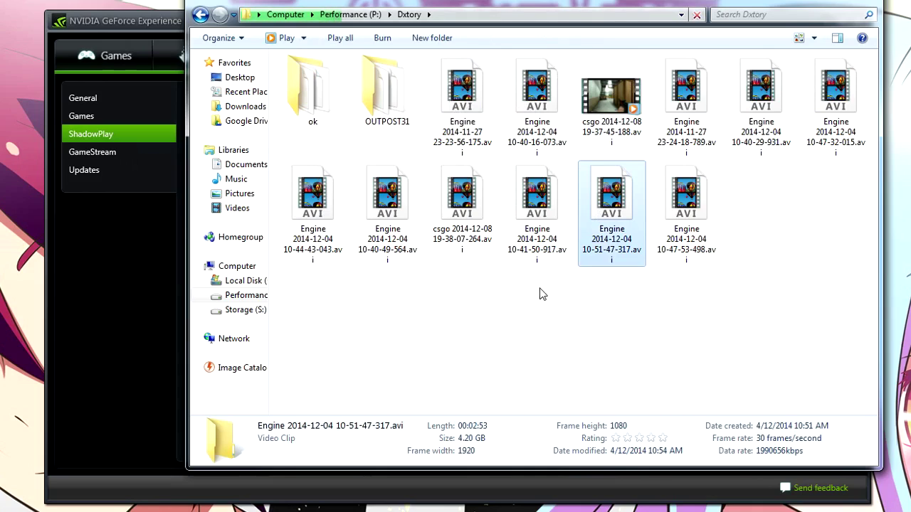
click(388, 93)
click(333, 96)
click(375, 79)
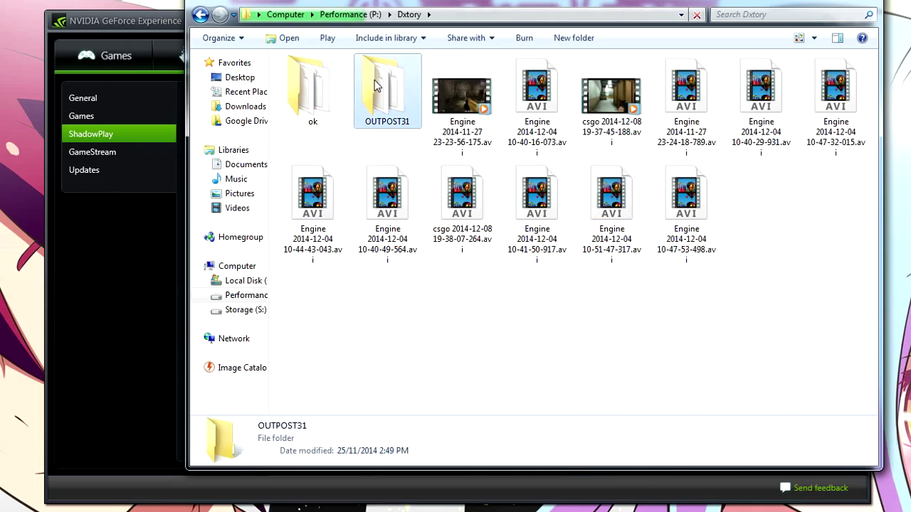
Navigate back through the Bandicam folder to the Performance (P:) drive listing.
click(201, 15)
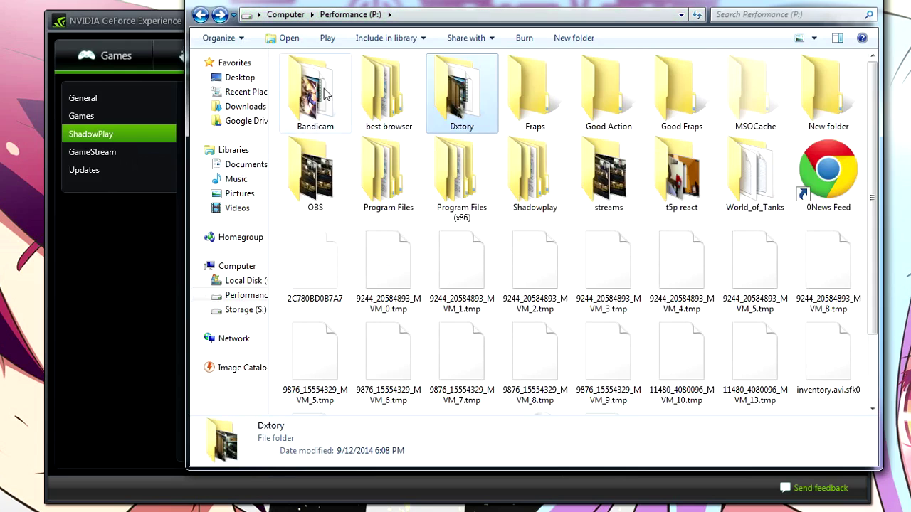
click(201, 15)
click(198, 15)
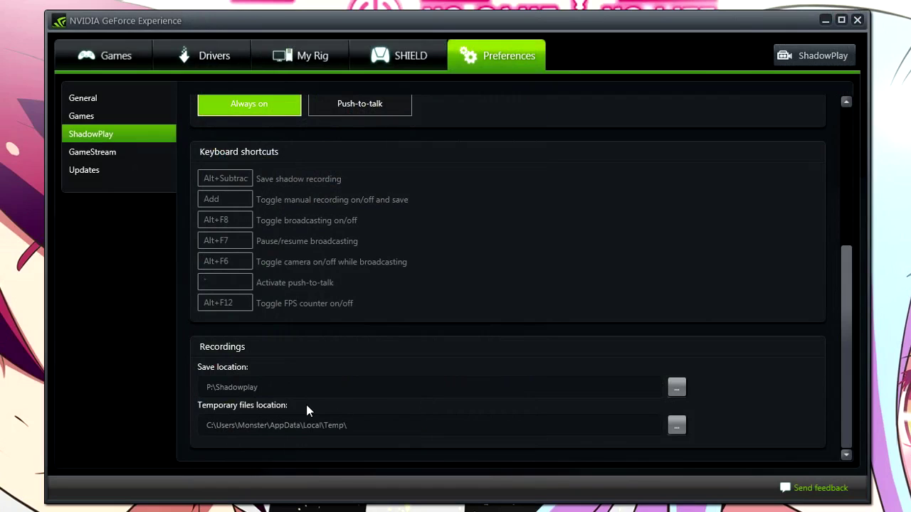
scroll(457, 312, up, 3)
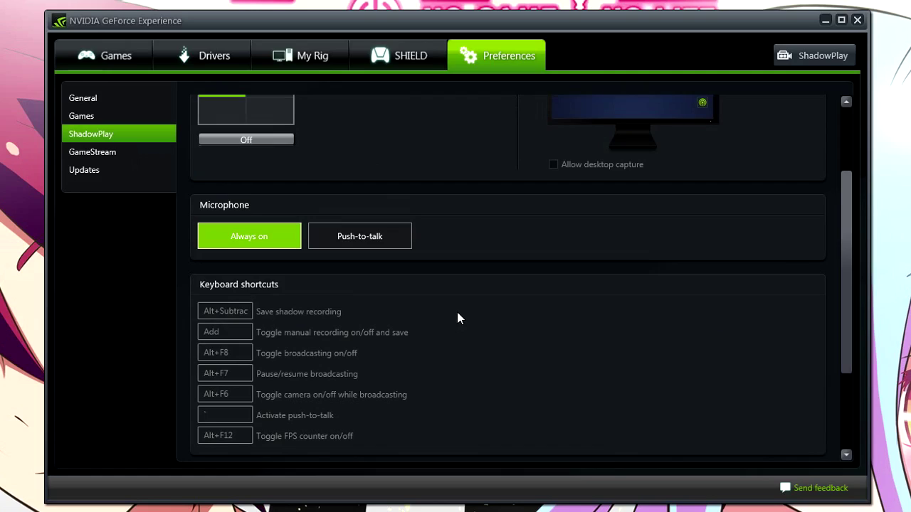
scroll(453, 314, up, 3)
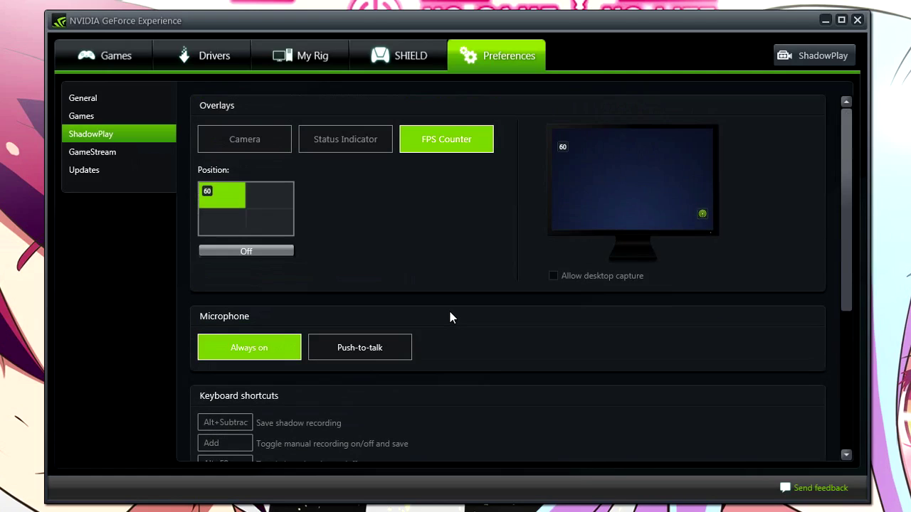